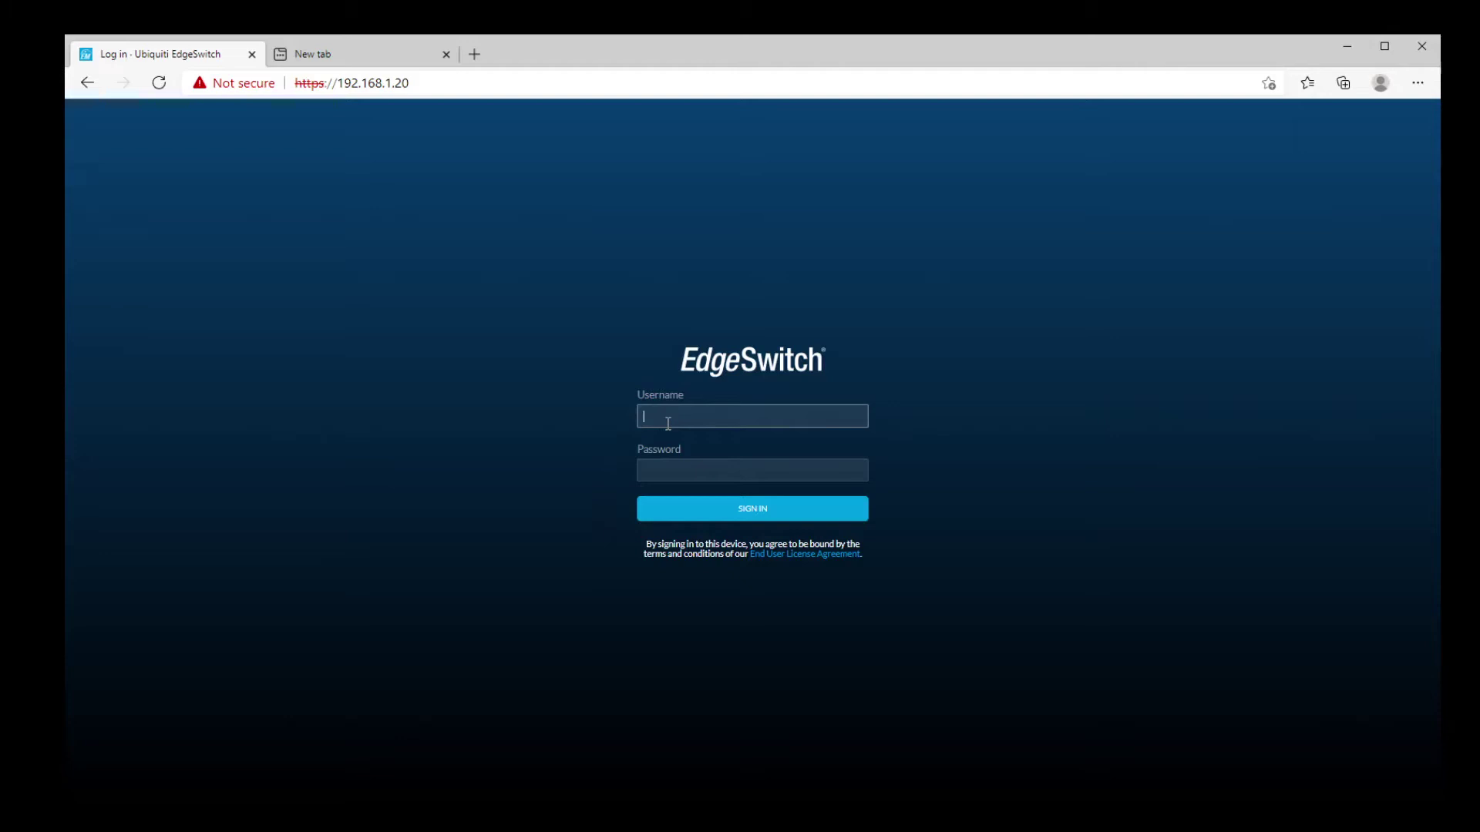
Step: Sign in to the switch with the default username and password
{"action": "type", "text": "bnt"}
{"action": "key", "text": "Tab"}
{"action": "type", "text": "ubnt"}
{"action": "left_click", "coordinate": [736, 513]}
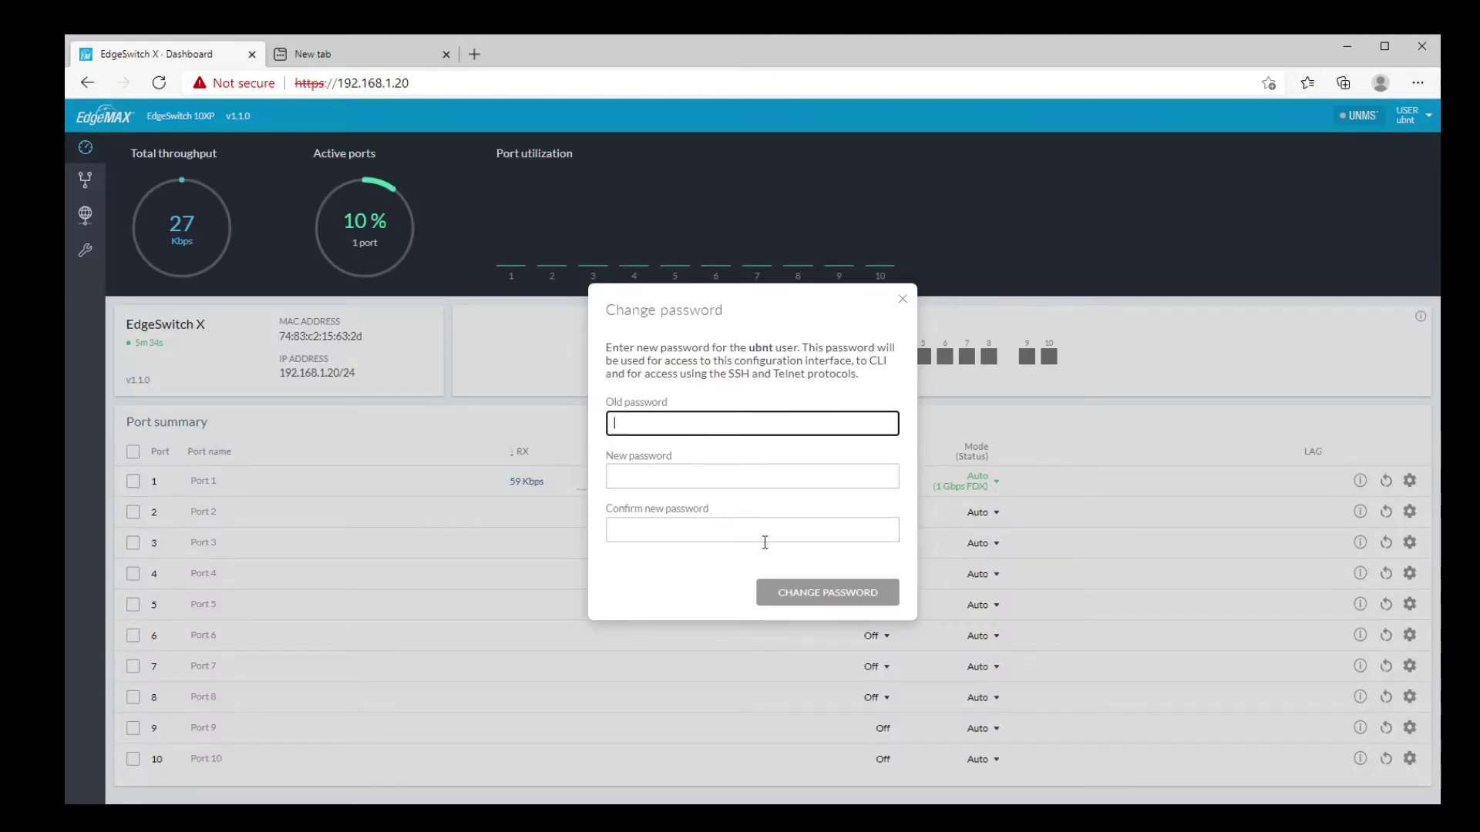
Step: Replace the default password with a new one in the Change password dialog
{"action": "type", "text": "ubnt"}
{"action": "key", "text": "Tab"}
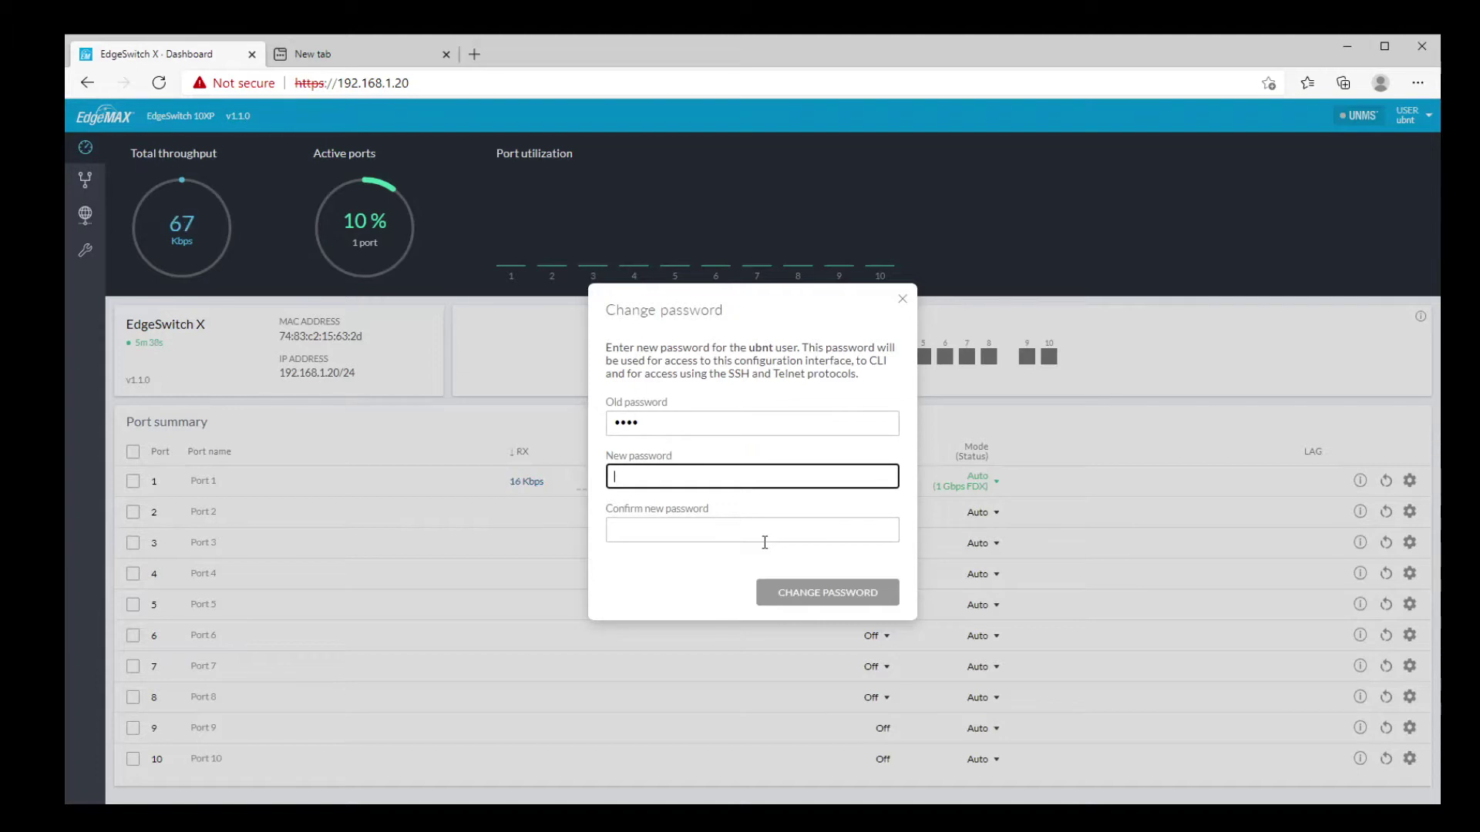
{"action": "key", "text": "Return"}
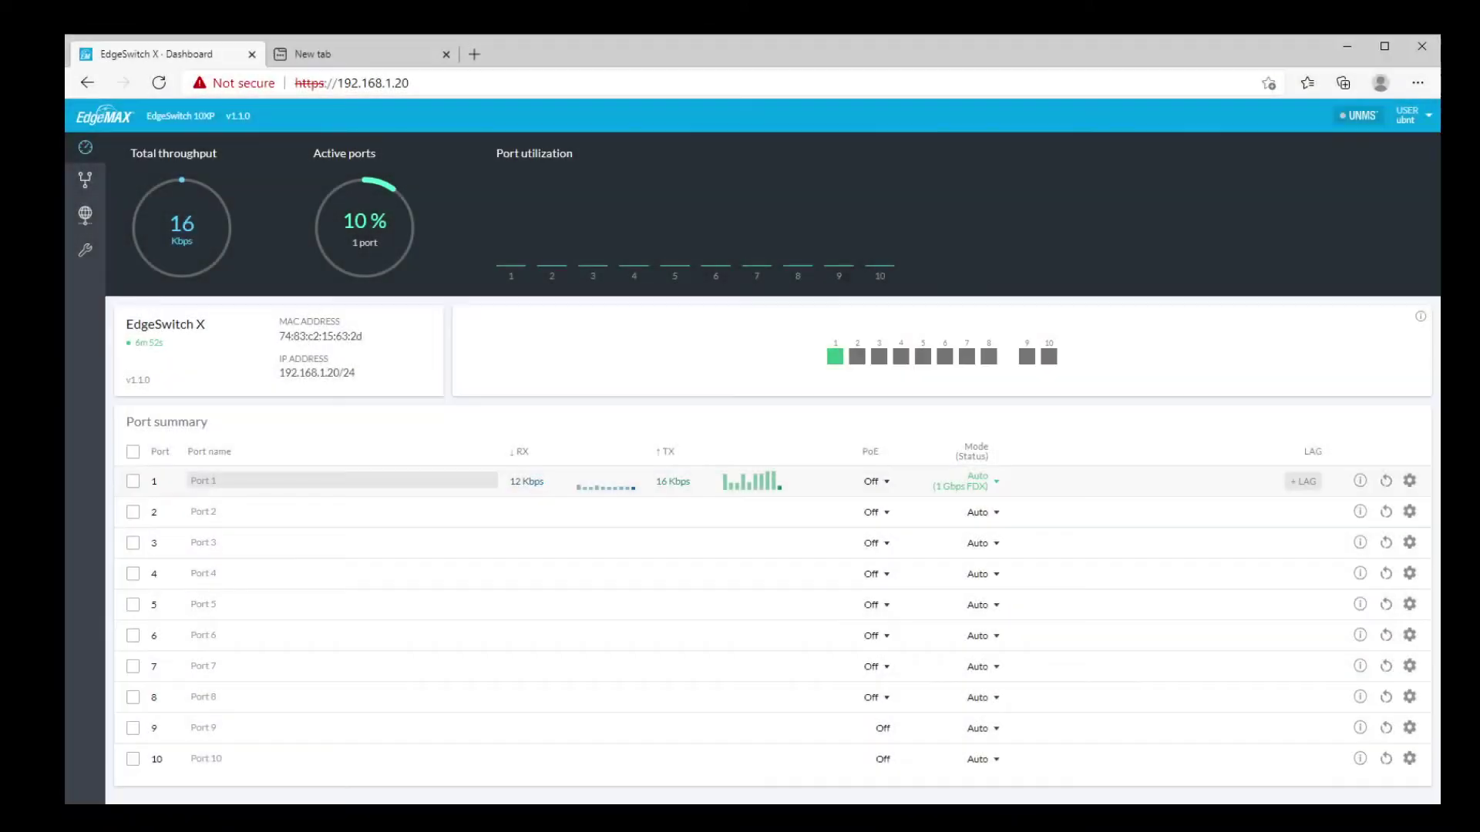
Step: Keep Port 1's speed at Auto, view its traffic statistics, and run a cable test (OK, 21.00 m)
{"action": "left_click", "coordinate": [996, 481]}
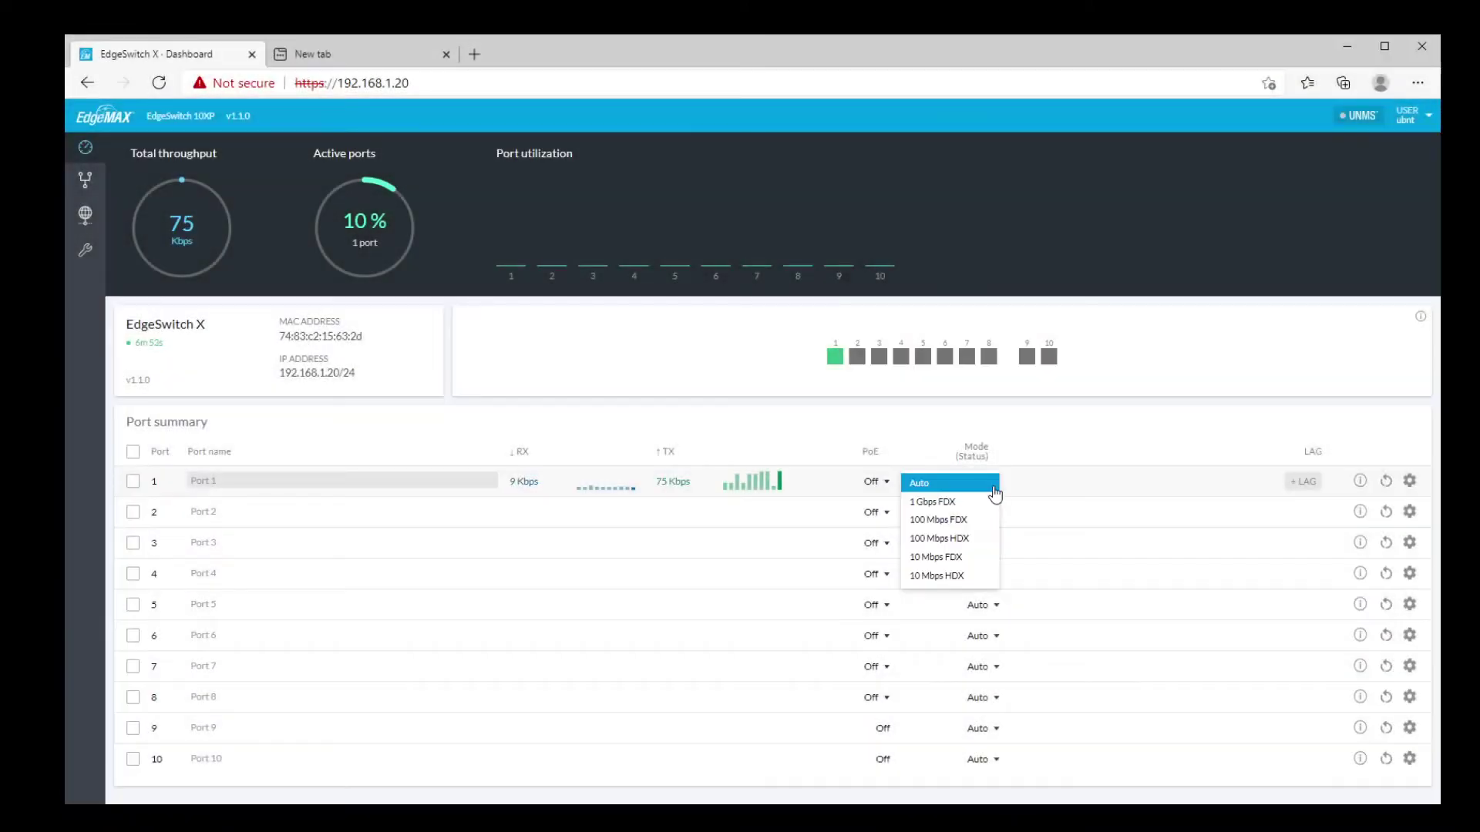
{"action": "left_click", "coordinate": [1070, 486]}
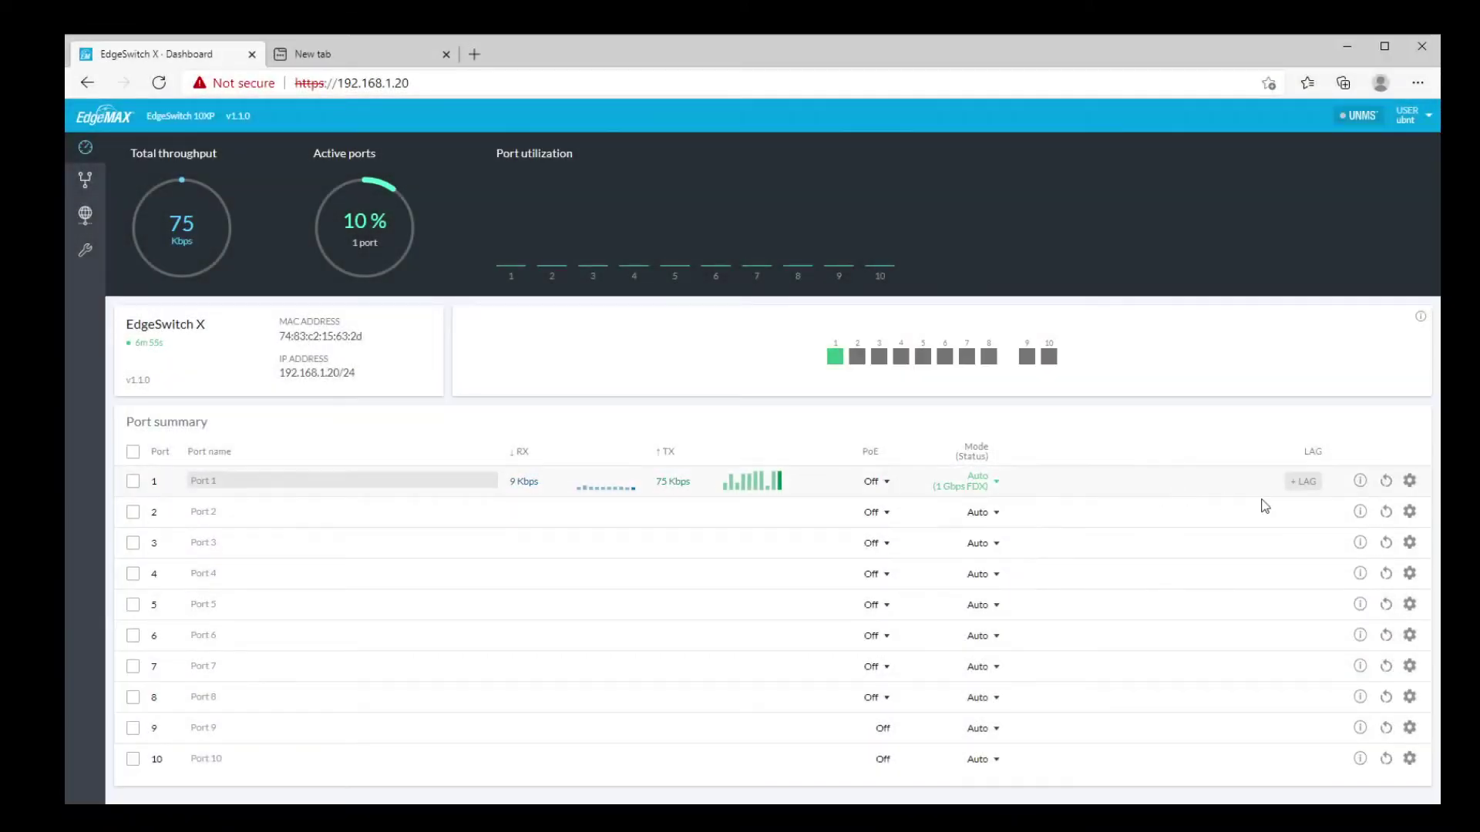
{"action": "left_click", "coordinate": [1360, 483]}
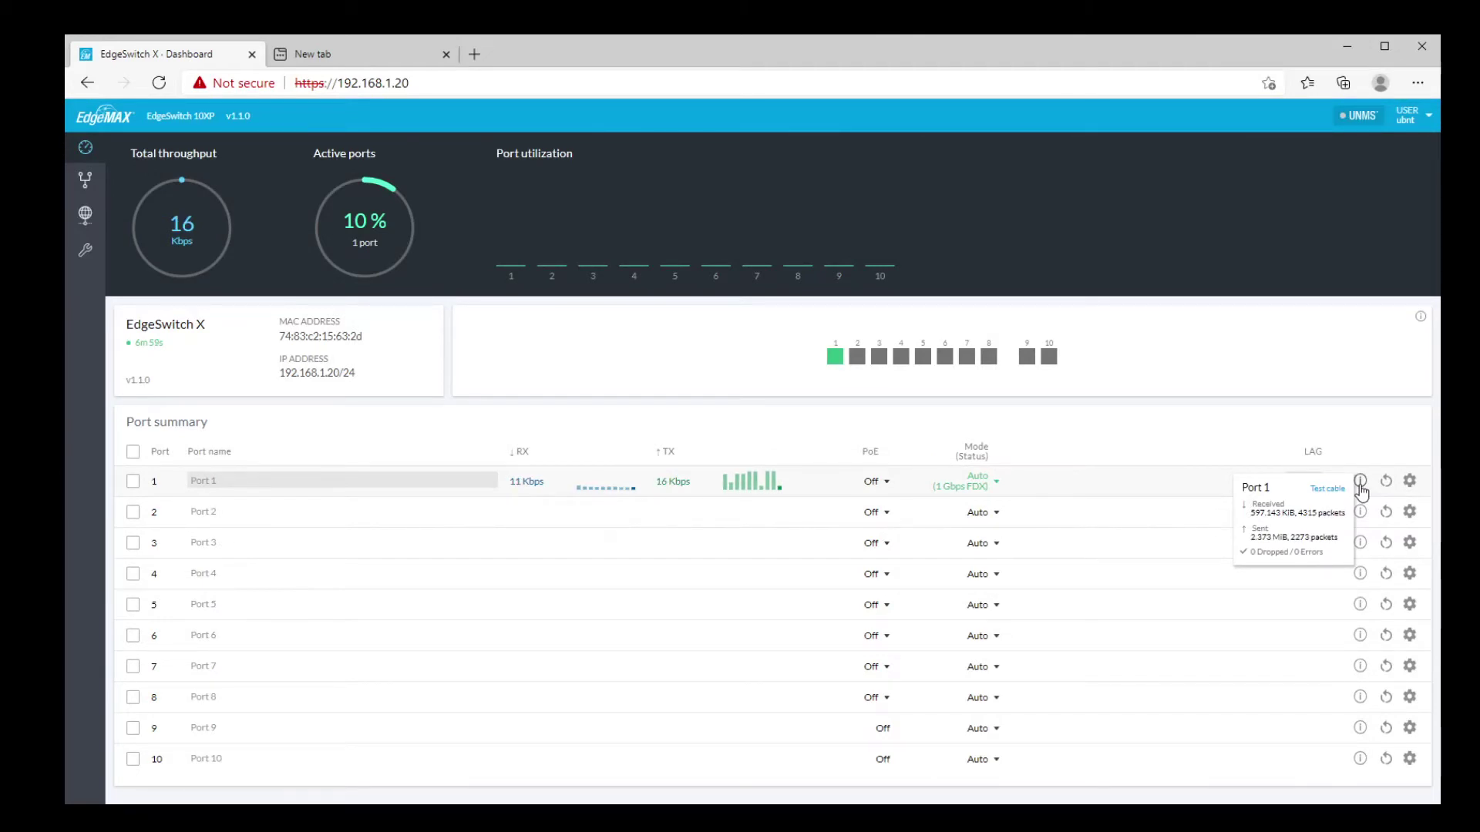
{"action": "left_click", "coordinate": [1327, 489]}
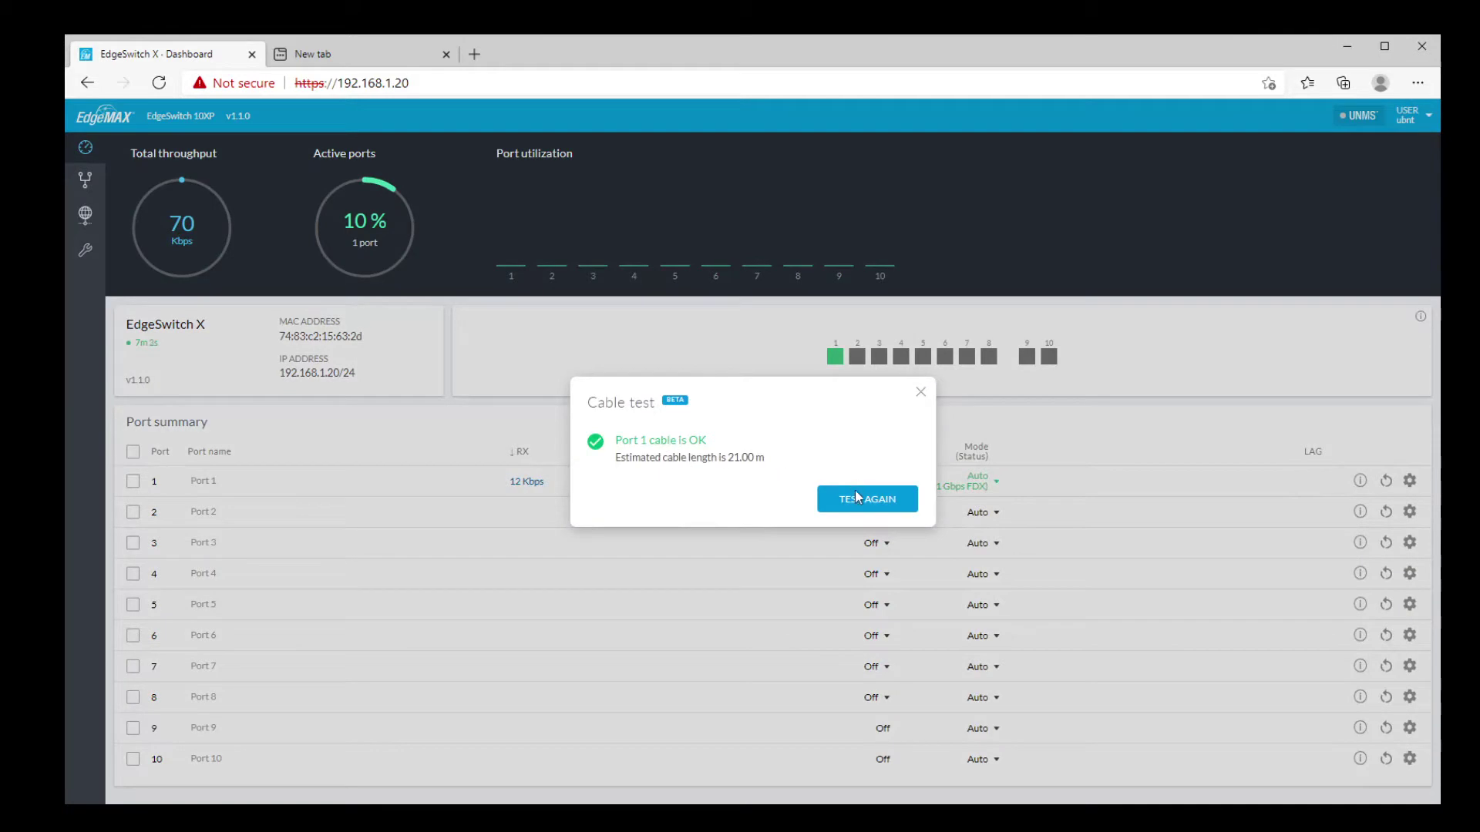
{"action": "left_click", "coordinate": [921, 392]}
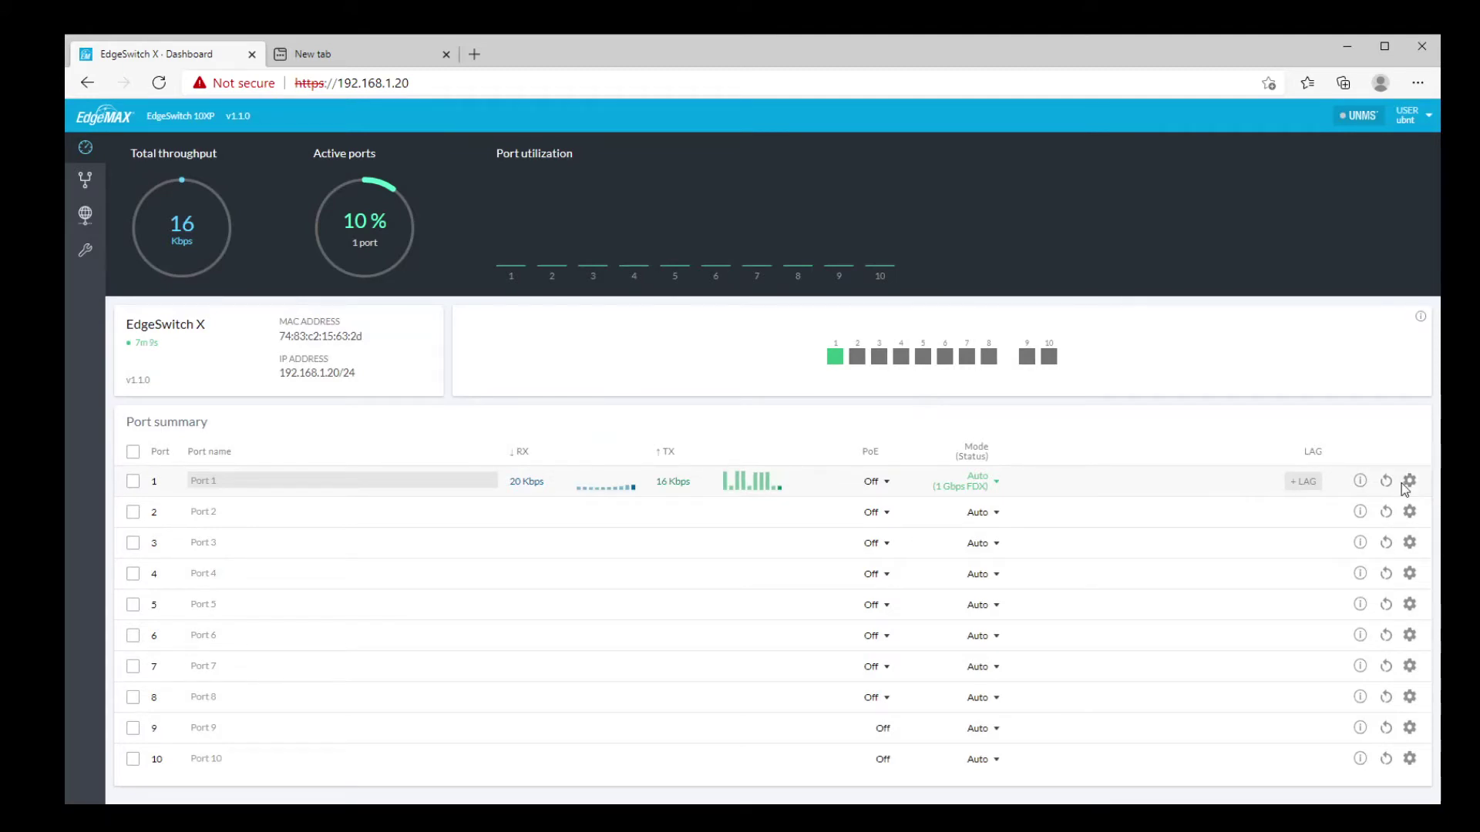
{"action": "left_click", "coordinate": [1410, 482]}
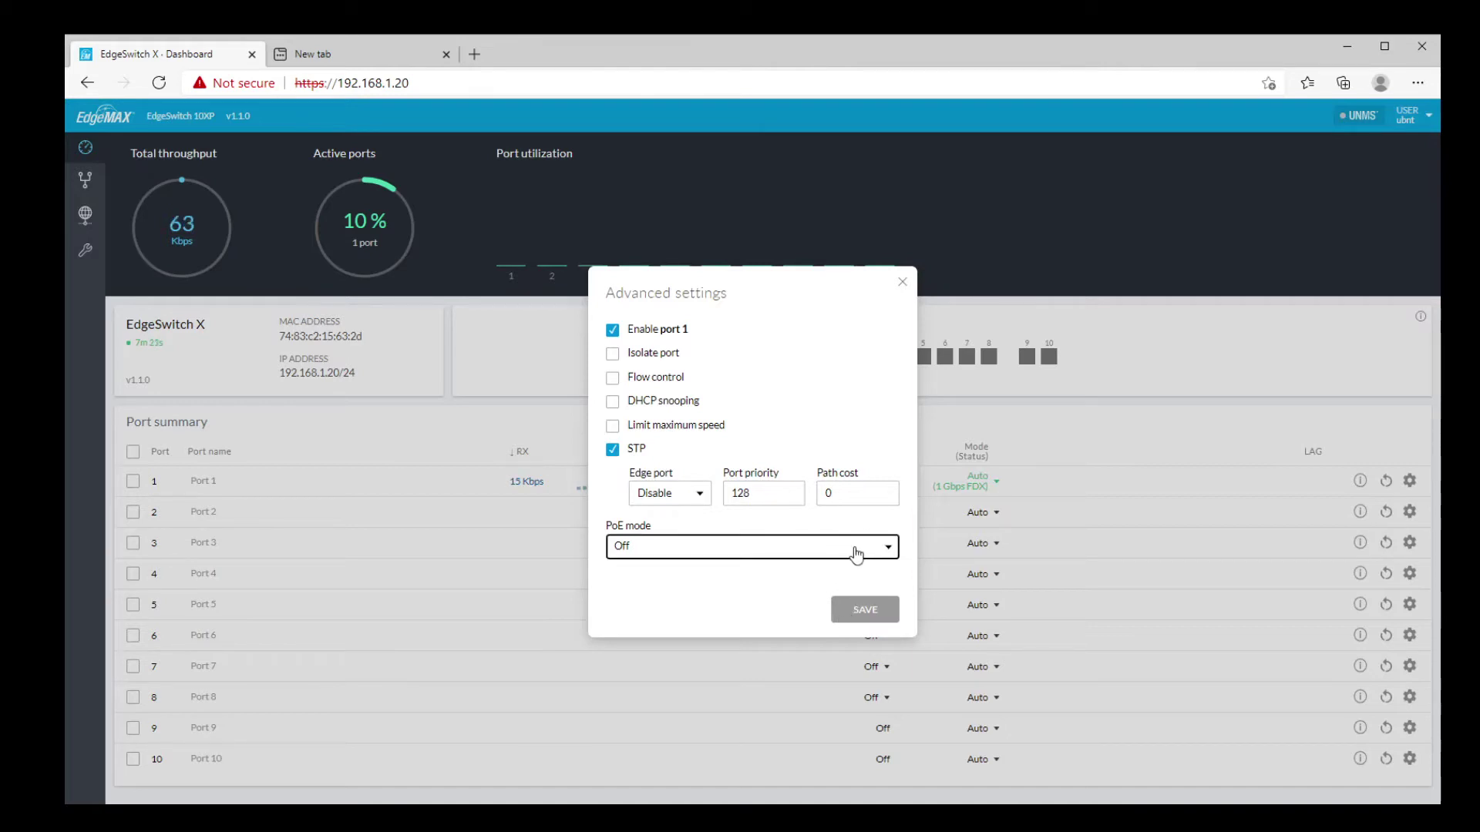
{"action": "left_click", "coordinate": [902, 282]}
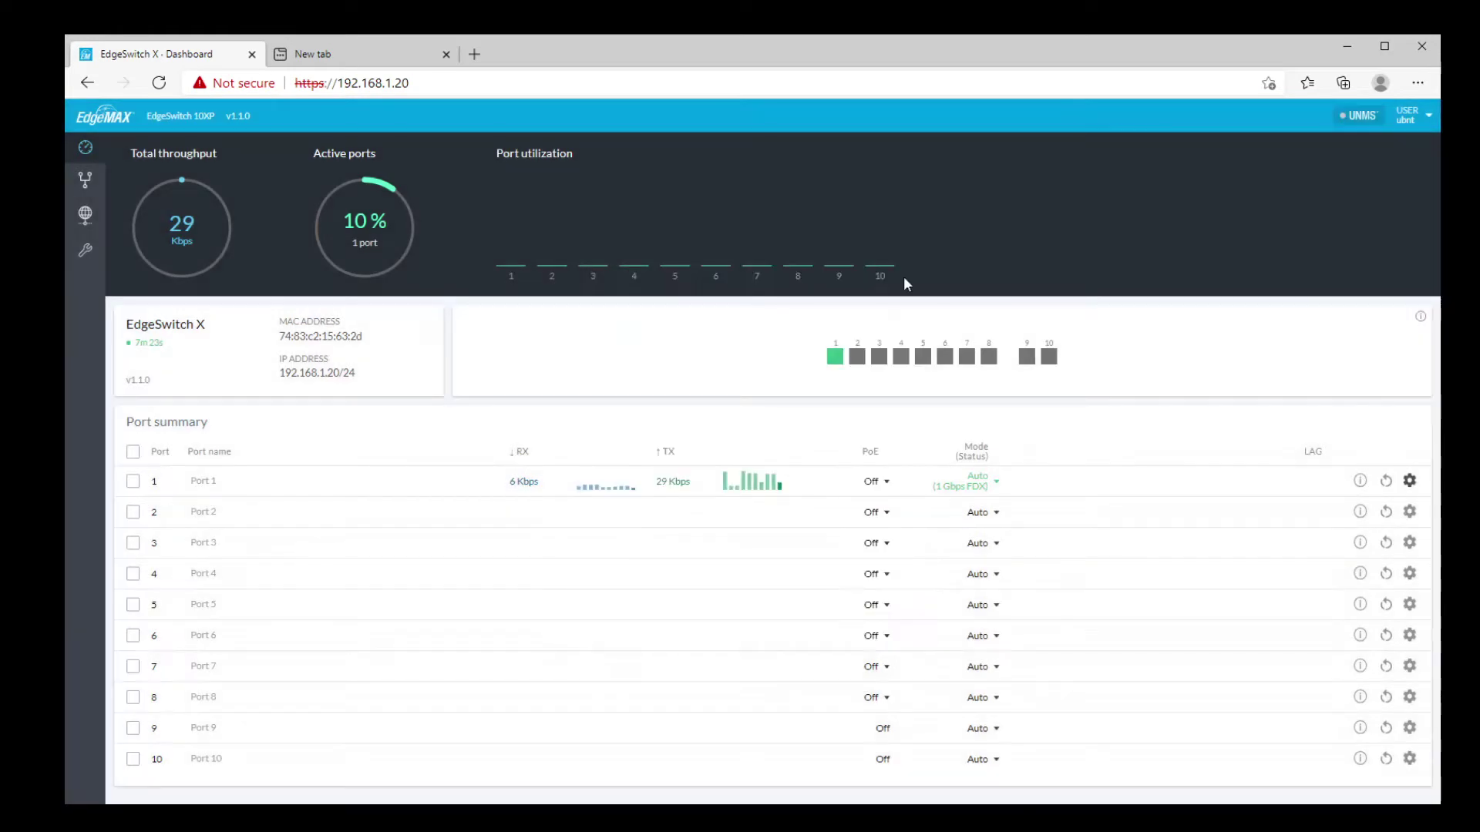
Step: On the VLANs page, make port 8 a tagged member of VLAN 20
{"action": "left_click", "coordinate": [86, 180]}
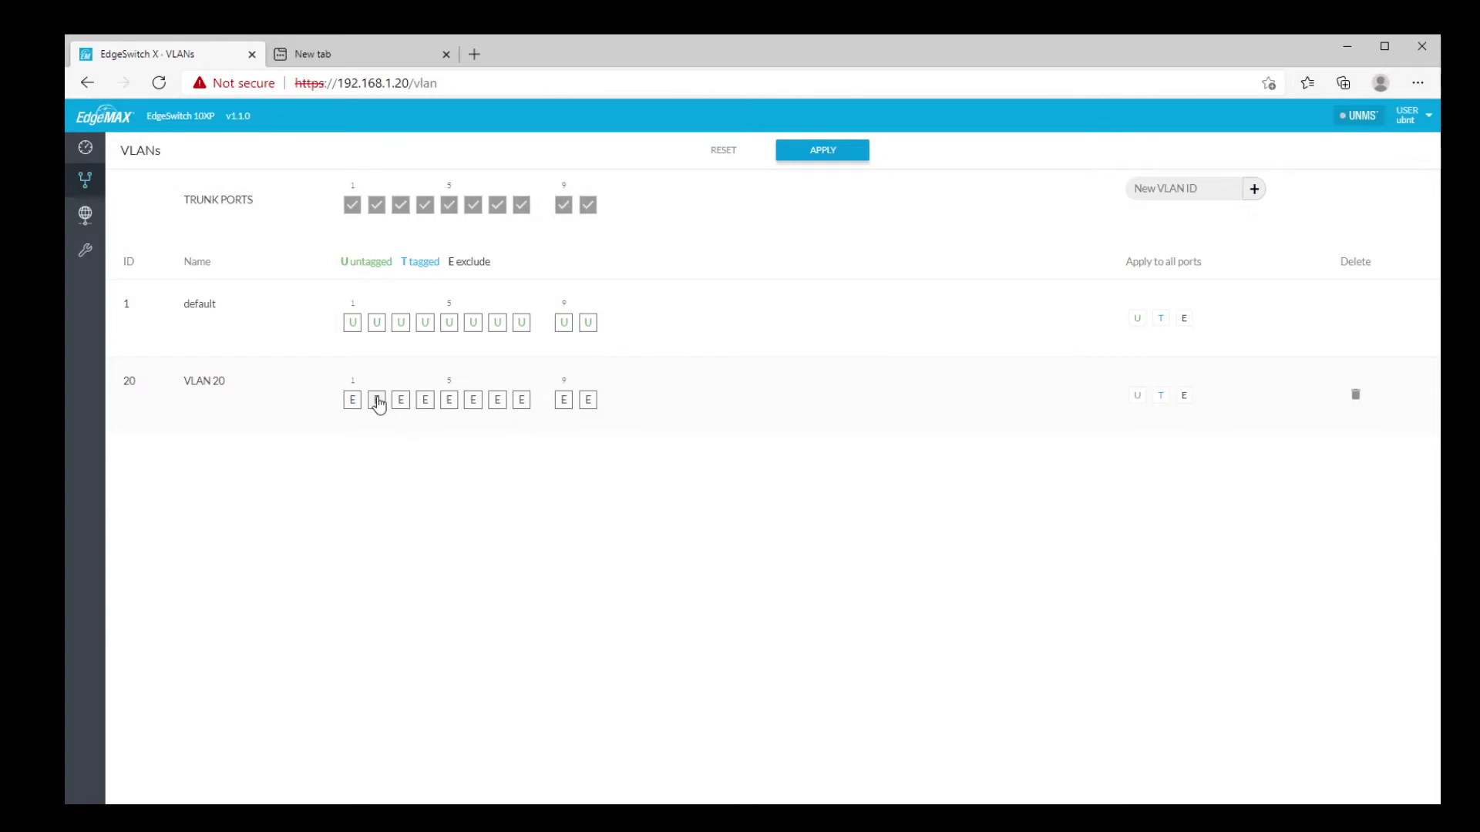
{"action": "left_click", "coordinate": [522, 402]}
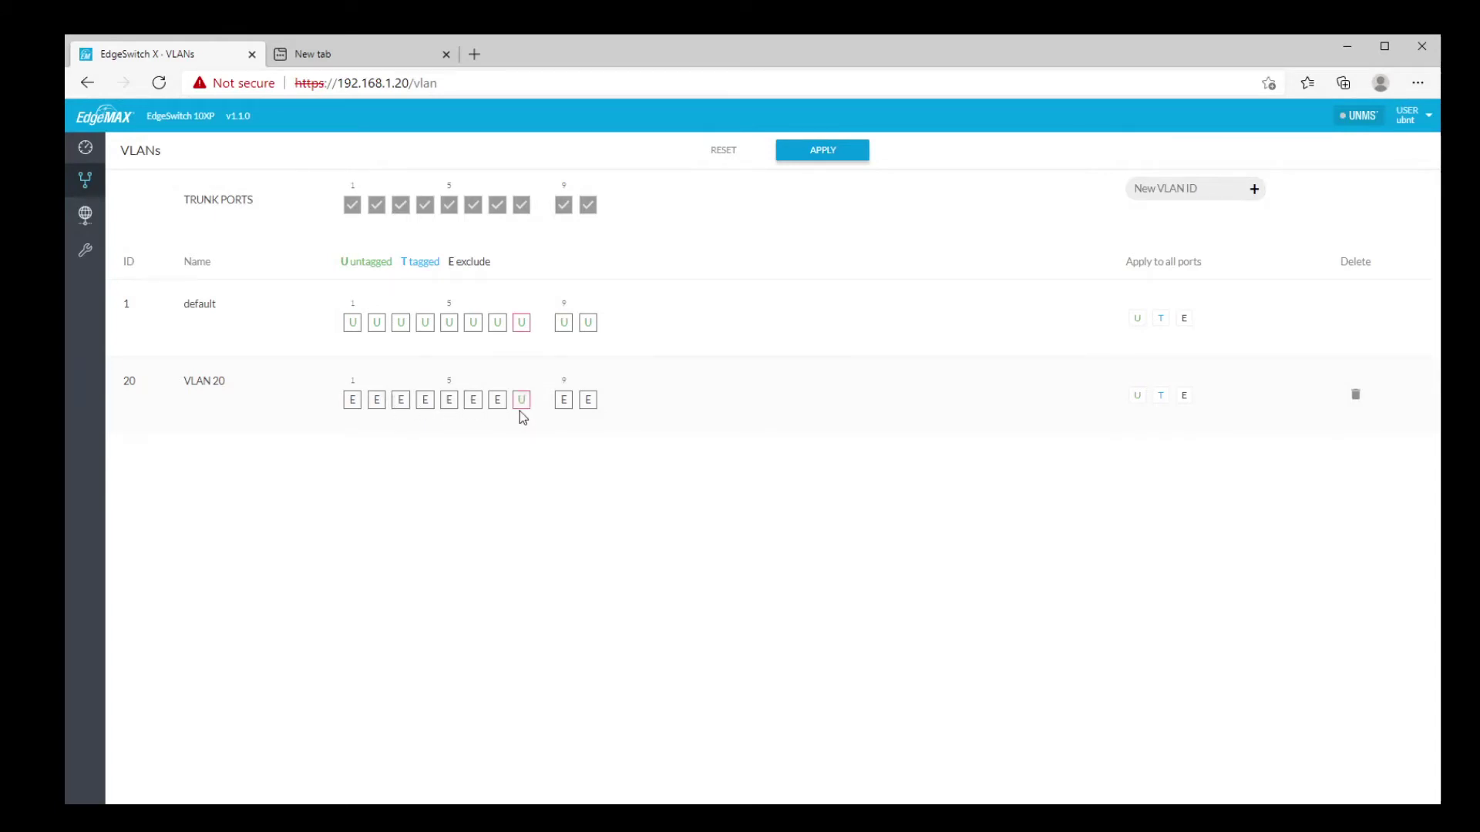
{"action": "left_click", "coordinate": [522, 402]}
Step: Delete VLAN 20, then leave for System Settings without saving the VLAN changes
{"action": "left_click", "coordinate": [1354, 395]}
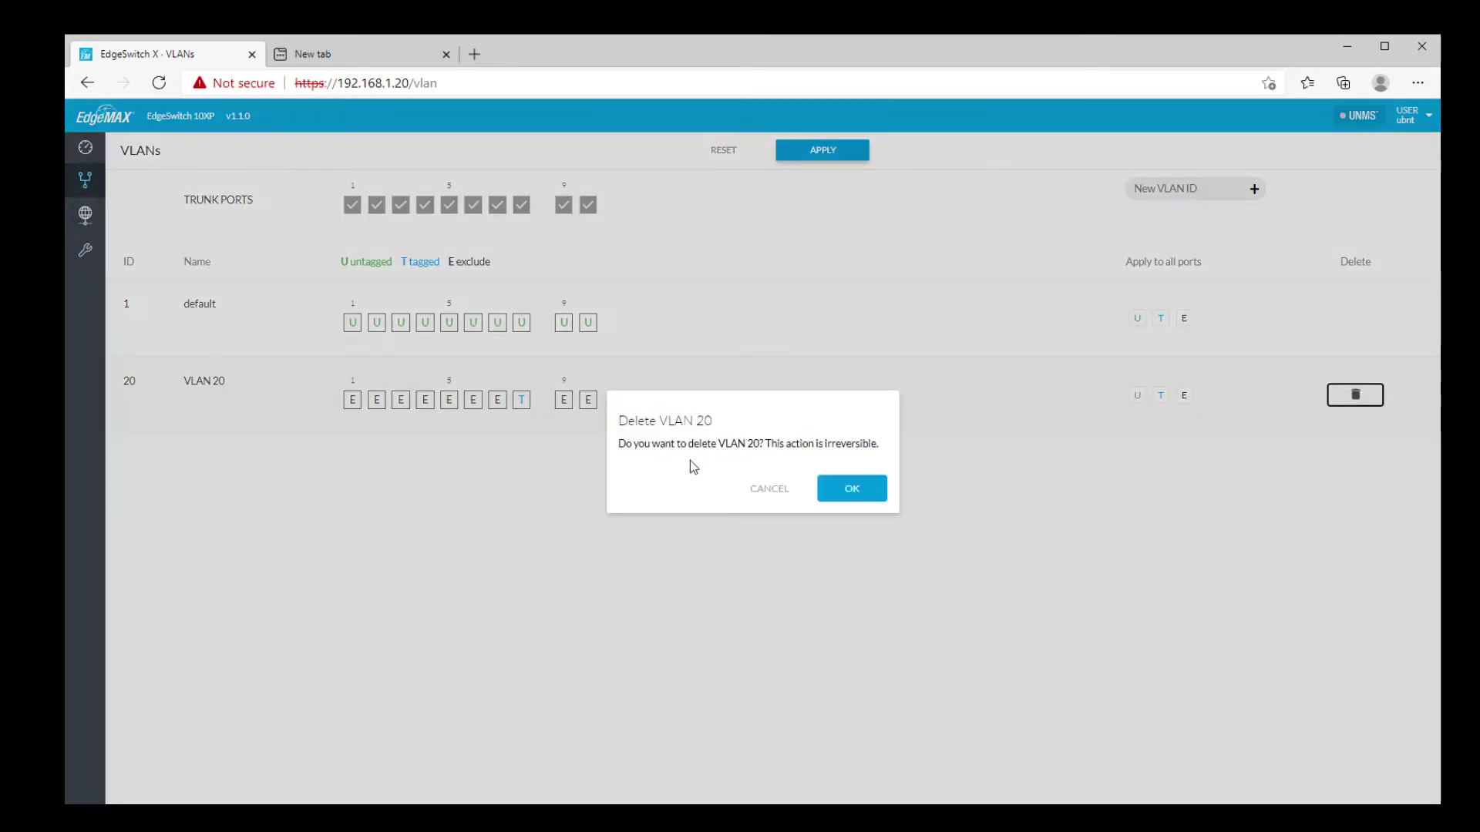
{"action": "left_click", "coordinate": [848, 489]}
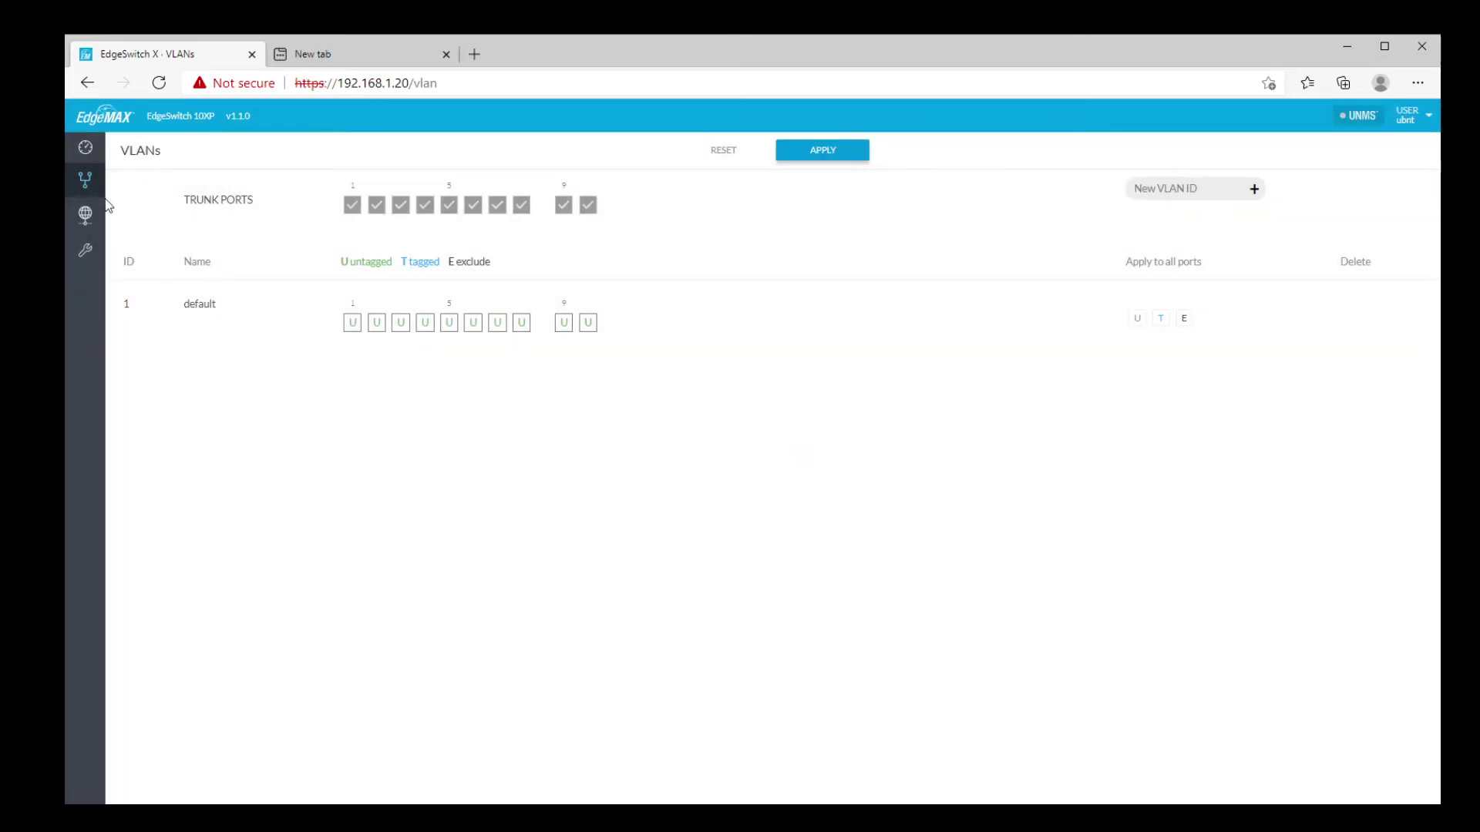
{"action": "left_click", "coordinate": [83, 217]}
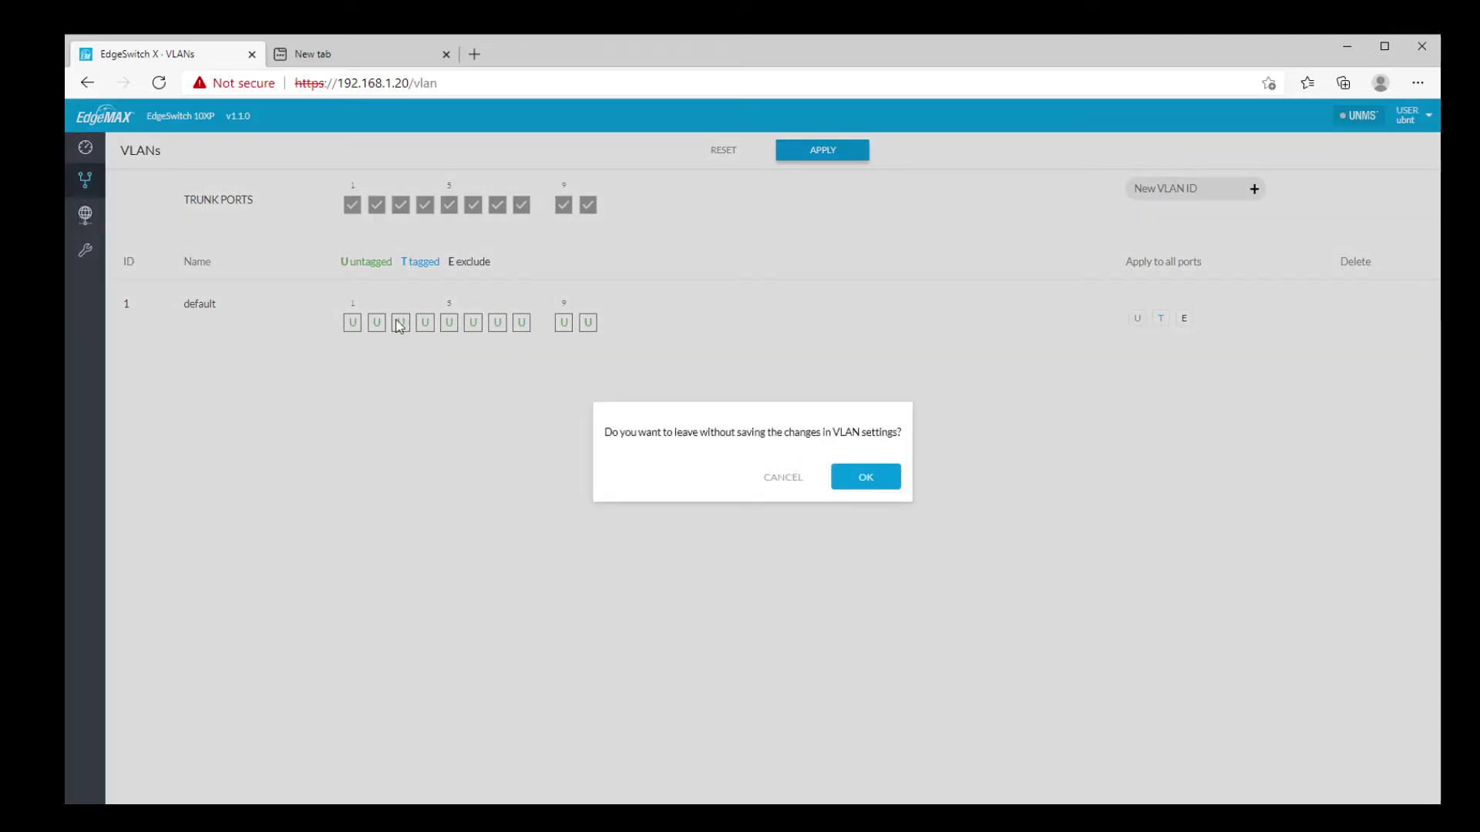
{"action": "left_click", "coordinate": [861, 478]}
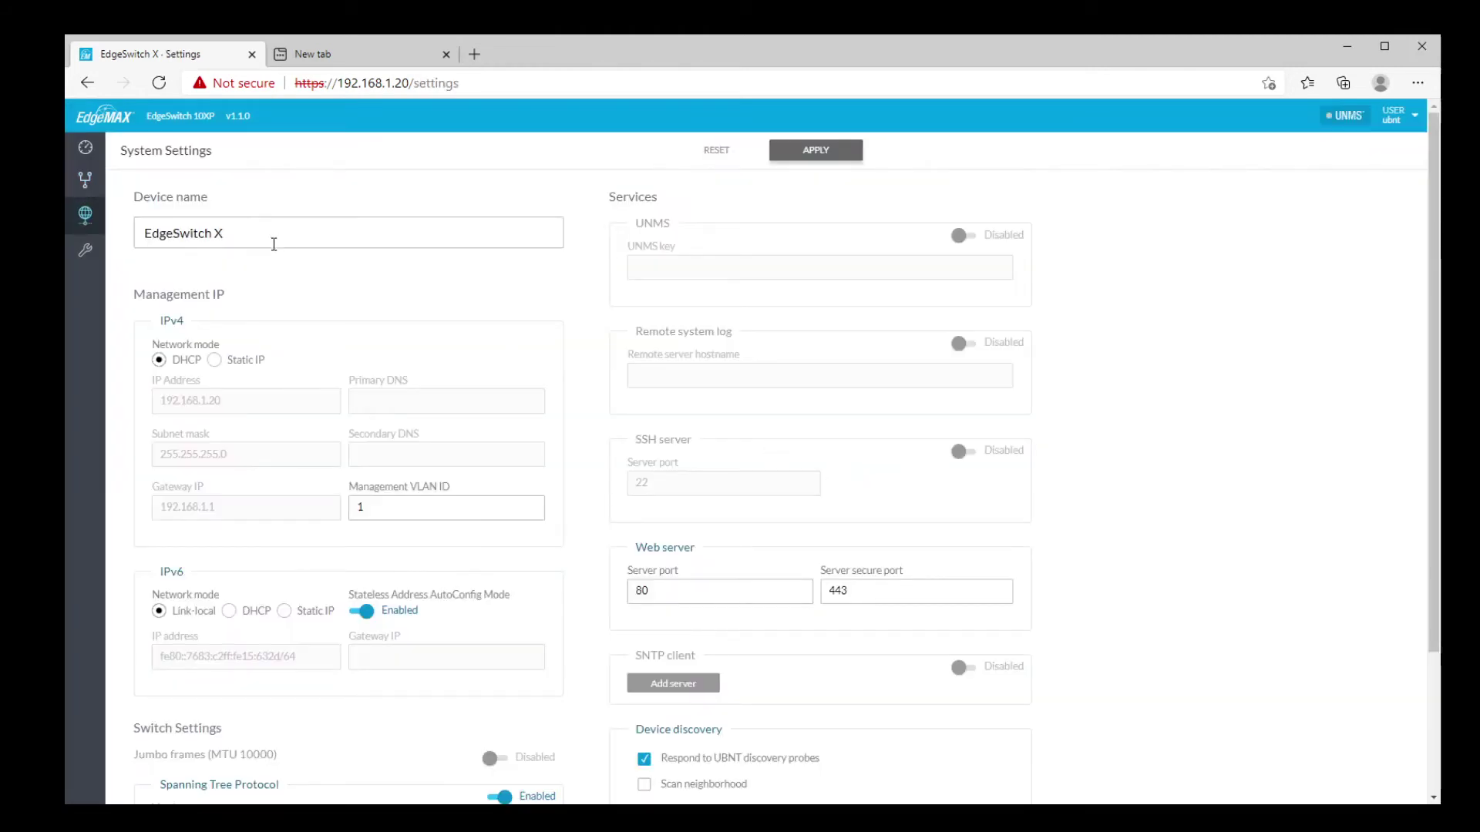
Step: Review device name, UNMS and web server port, leaving them unchanged, then open the Tools MAC table
{"action": "left_click", "coordinate": [274, 244]}
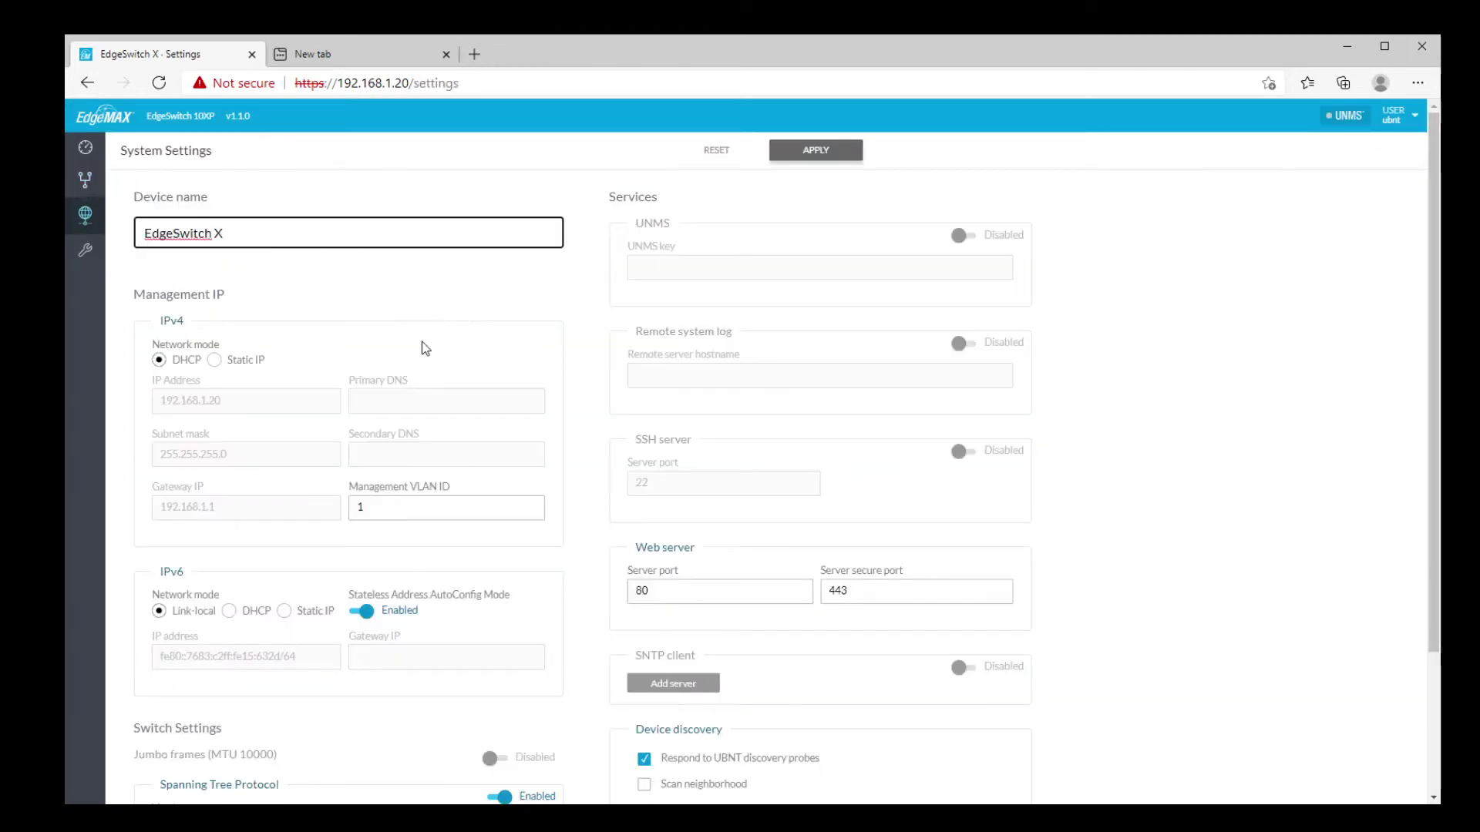
{"action": "left_click", "coordinate": [669, 281]}
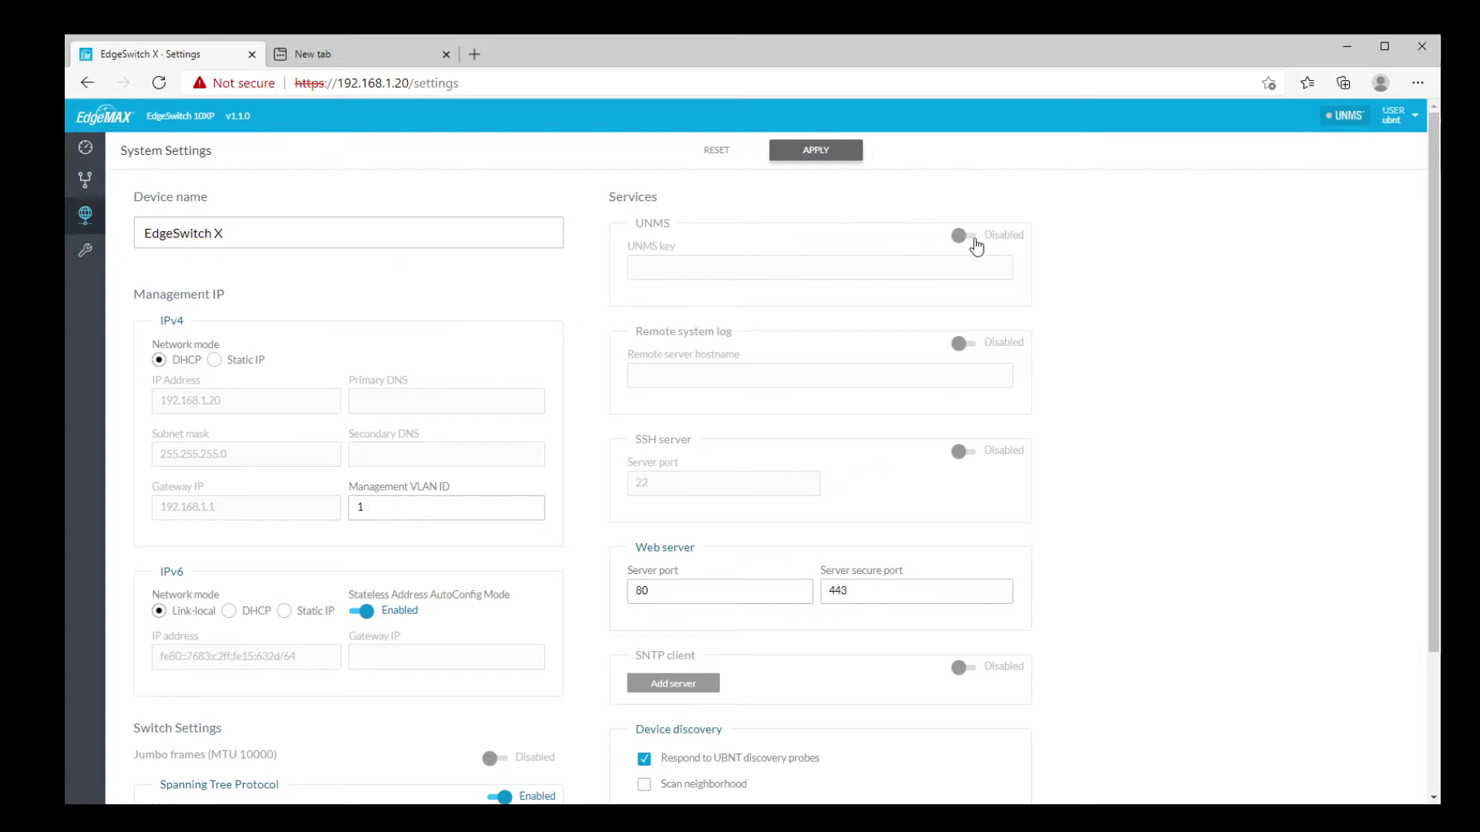
{"action": "left_click", "coordinate": [960, 238]}
{"action": "left_click", "coordinate": [958, 242]}
{"action": "left_click", "coordinate": [636, 594]}
{"action": "scroll", "coordinate": [636, 595], "scroll_direction": "down", "scroll_amount": 2}
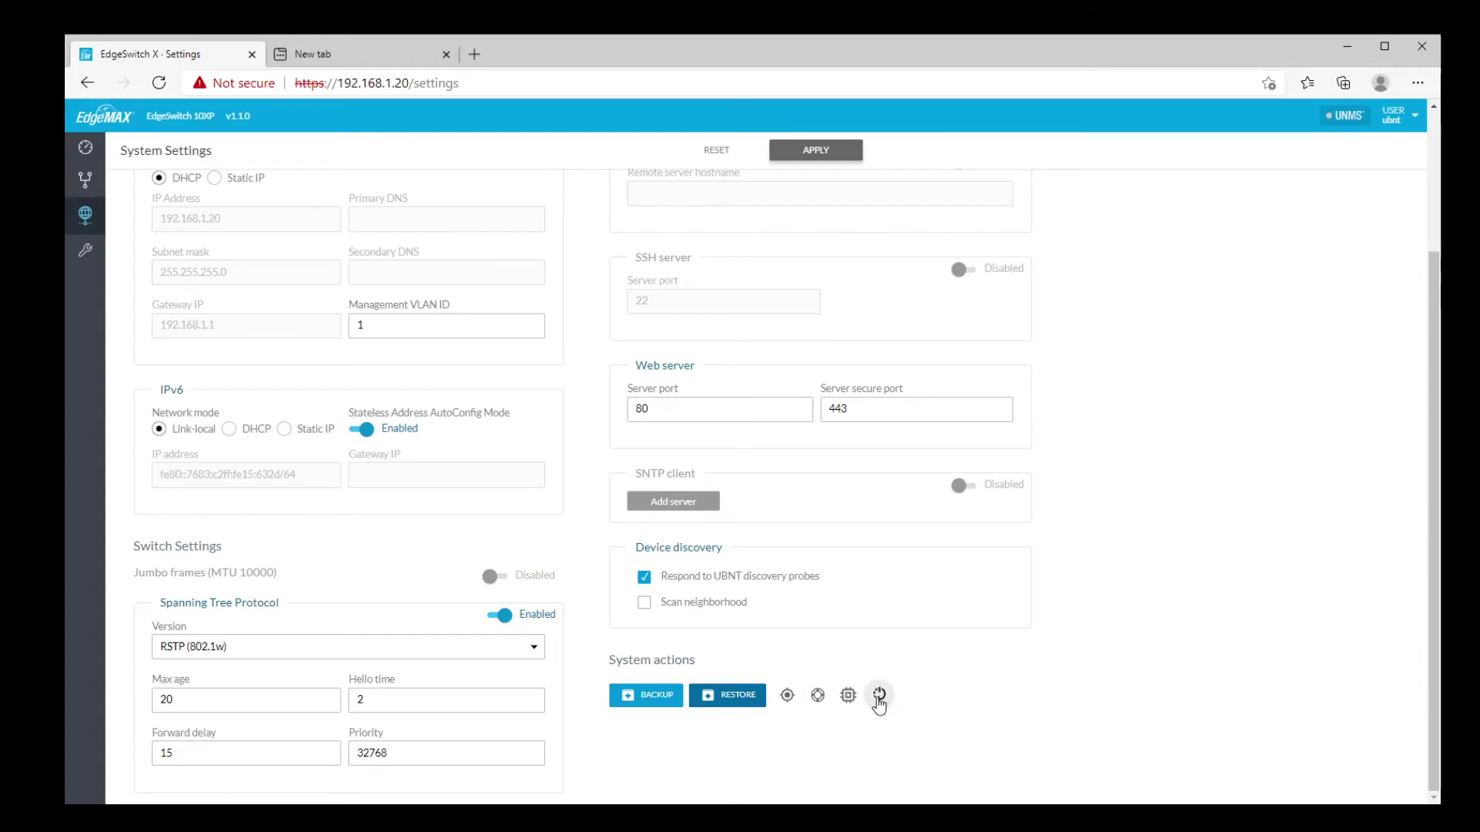
{"action": "left_click", "coordinate": [86, 257]}
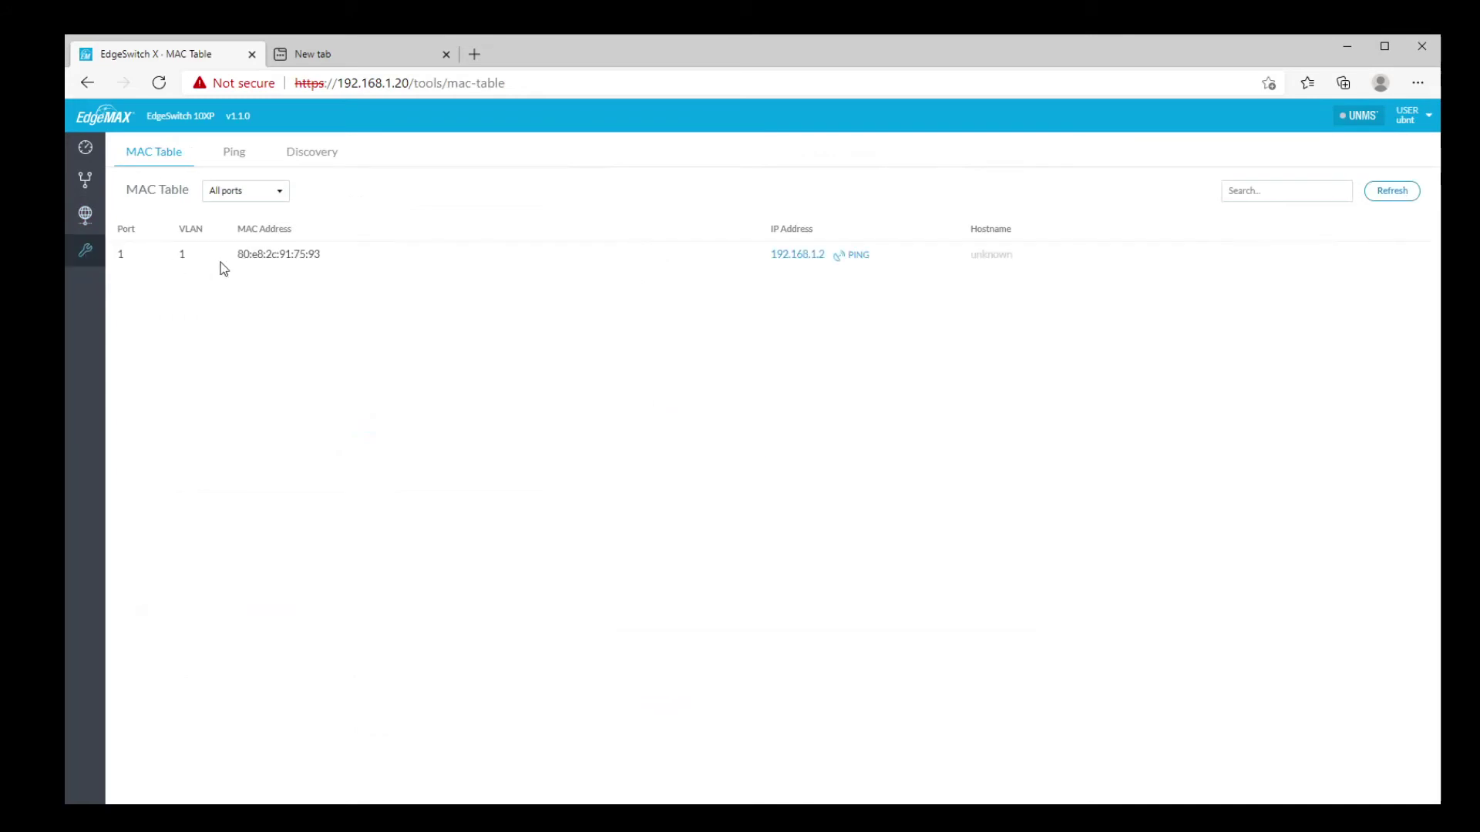
Step: Ping 192.168.1.2 with zero packet loss, view the Discovery tool, then return to the dashboard
{"action": "left_click", "coordinate": [860, 255]}
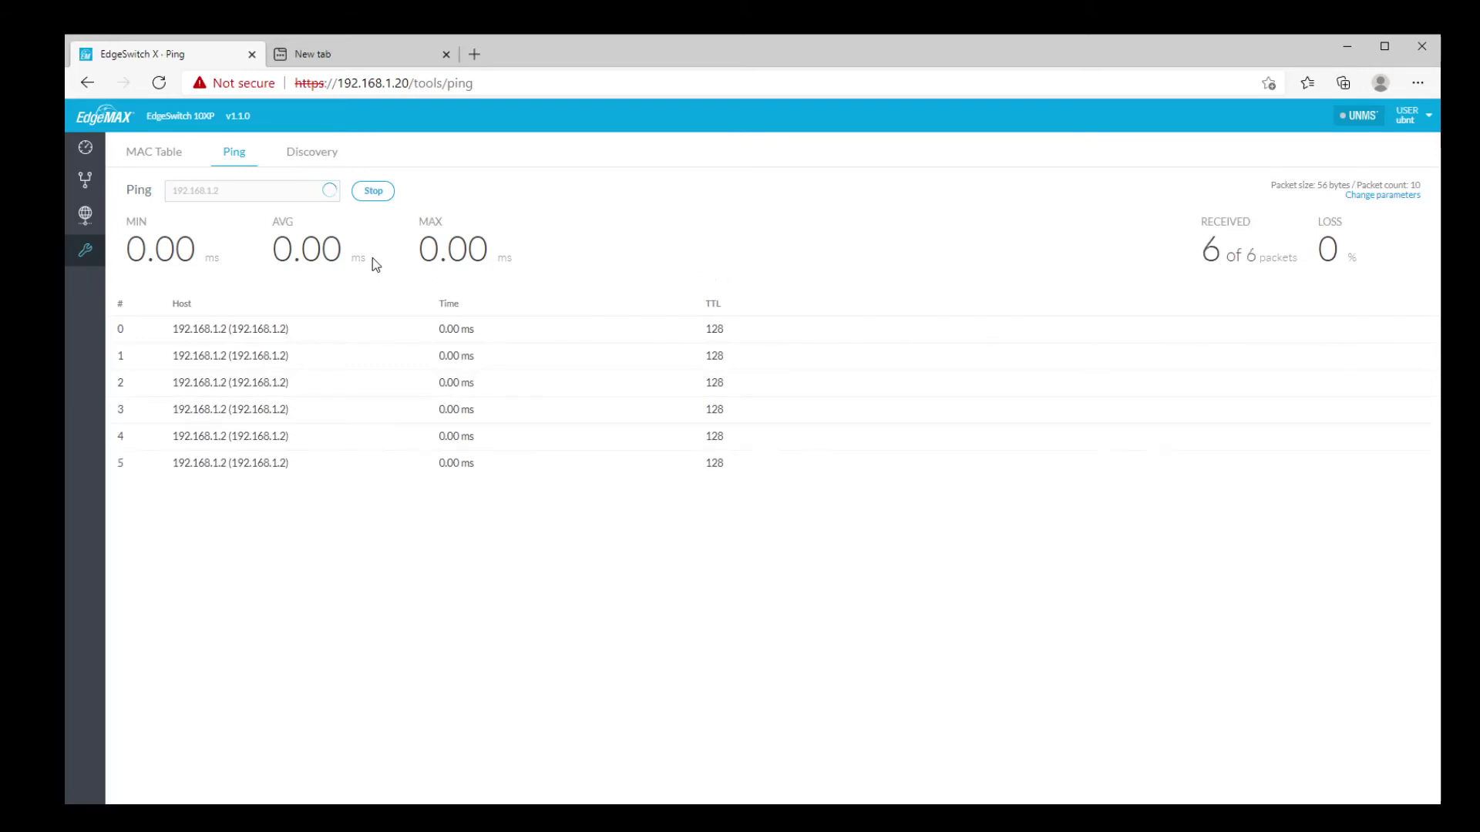
{"action": "left_click", "coordinate": [310, 151]}
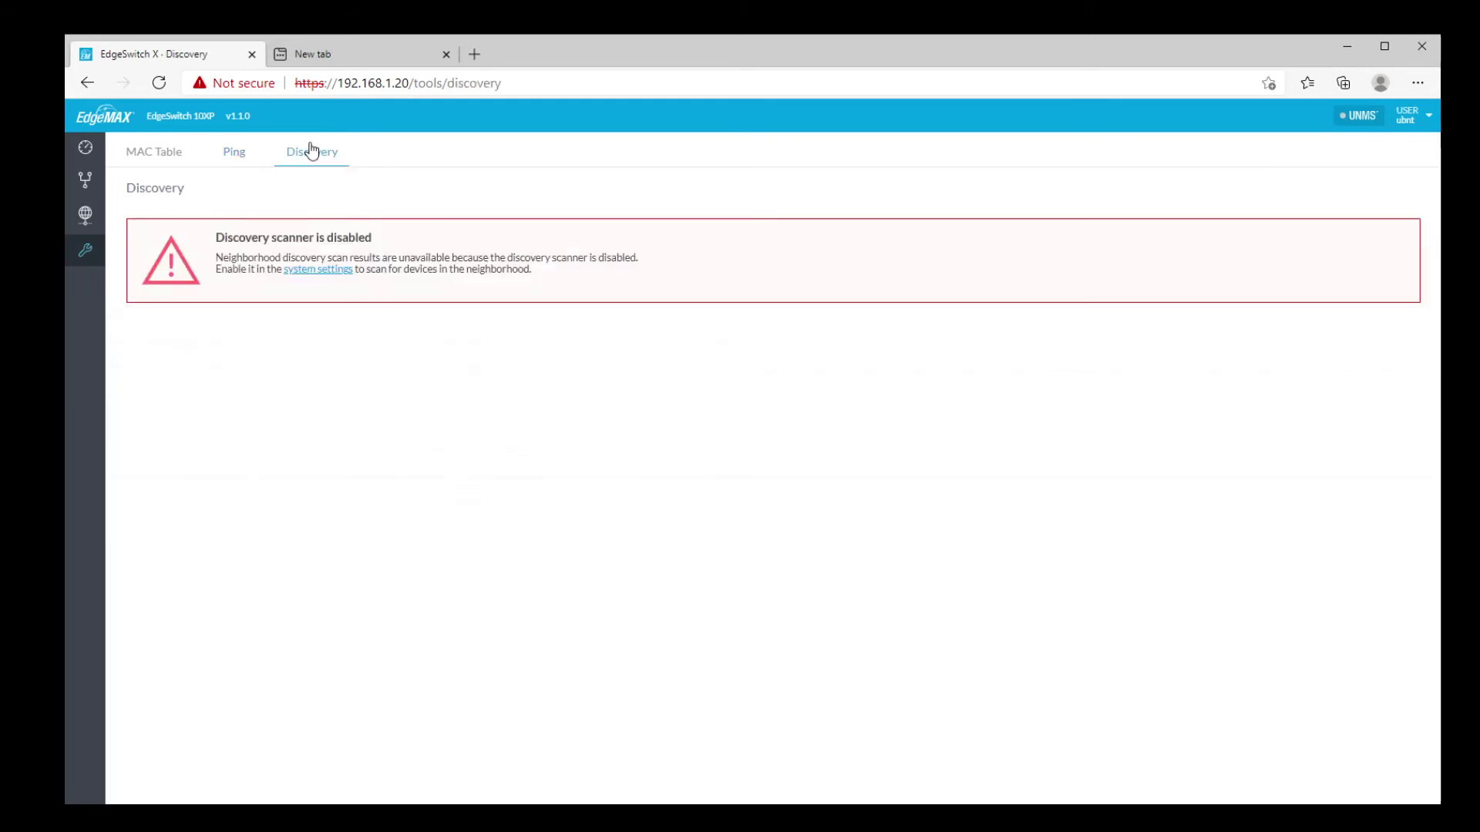
{"action": "left_click", "coordinate": [317, 270]}
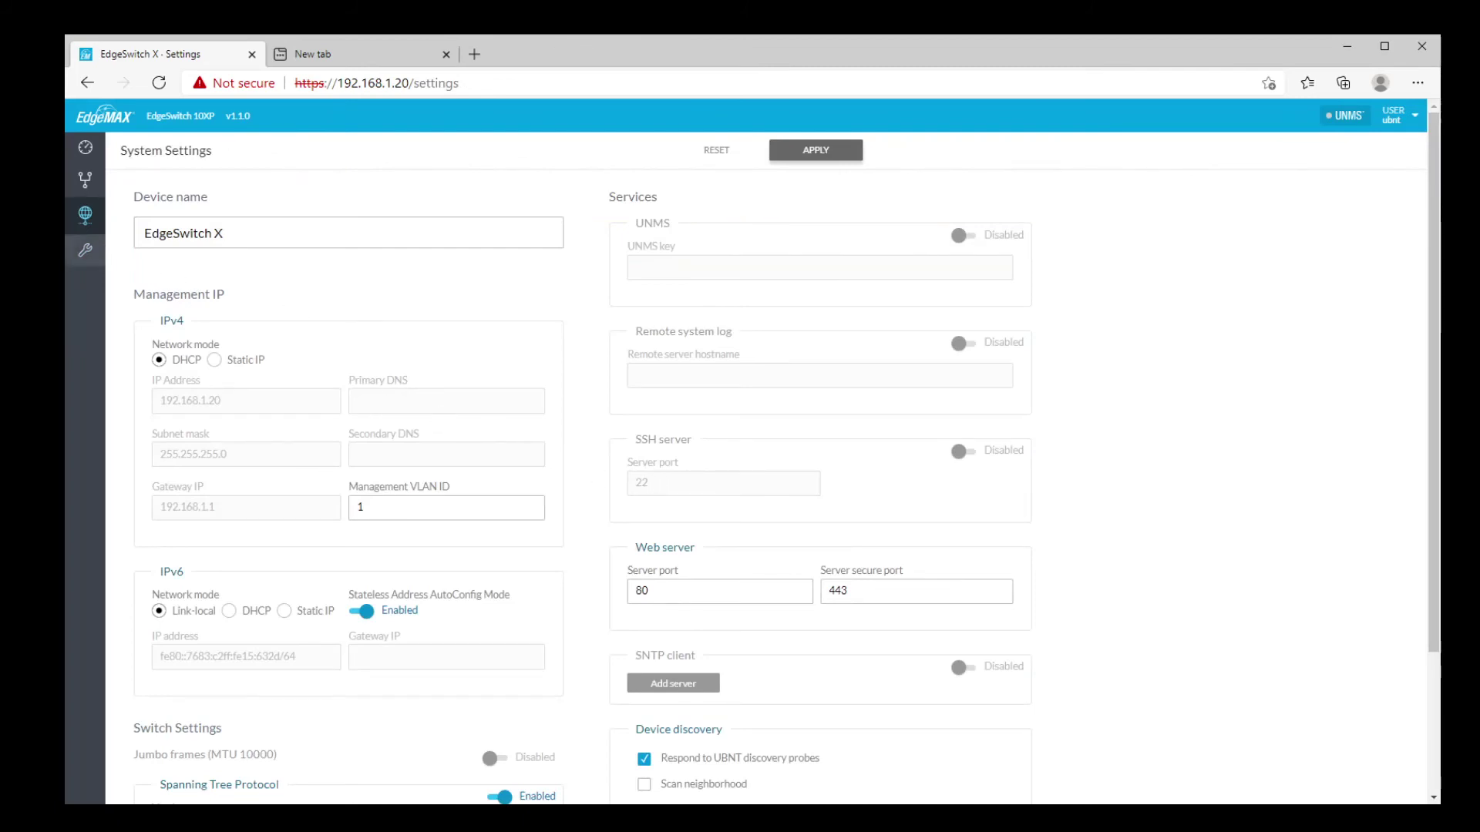
{"action": "left_click", "coordinate": [85, 250]}
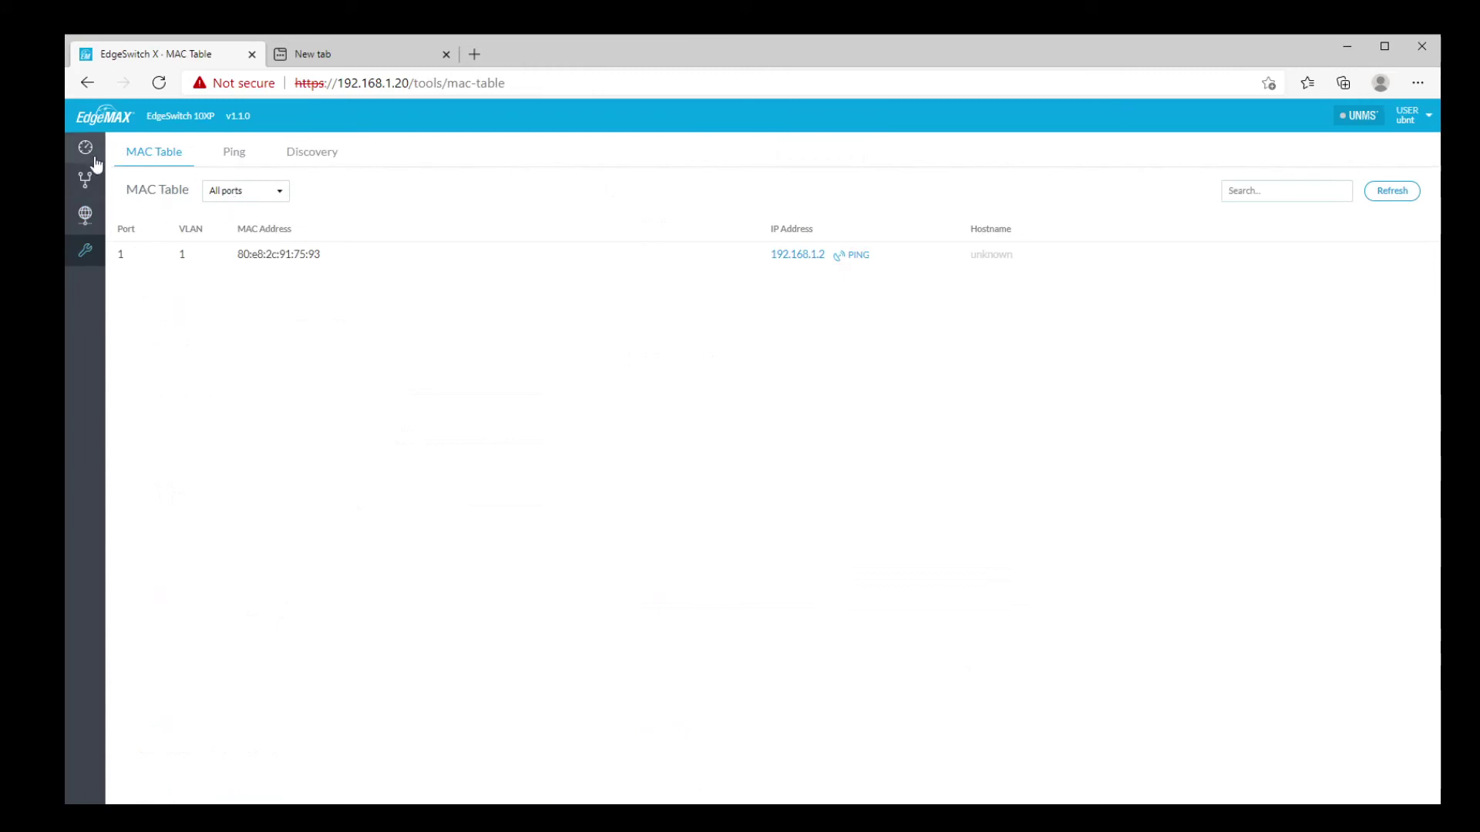
{"action": "left_click", "coordinate": [96, 162]}
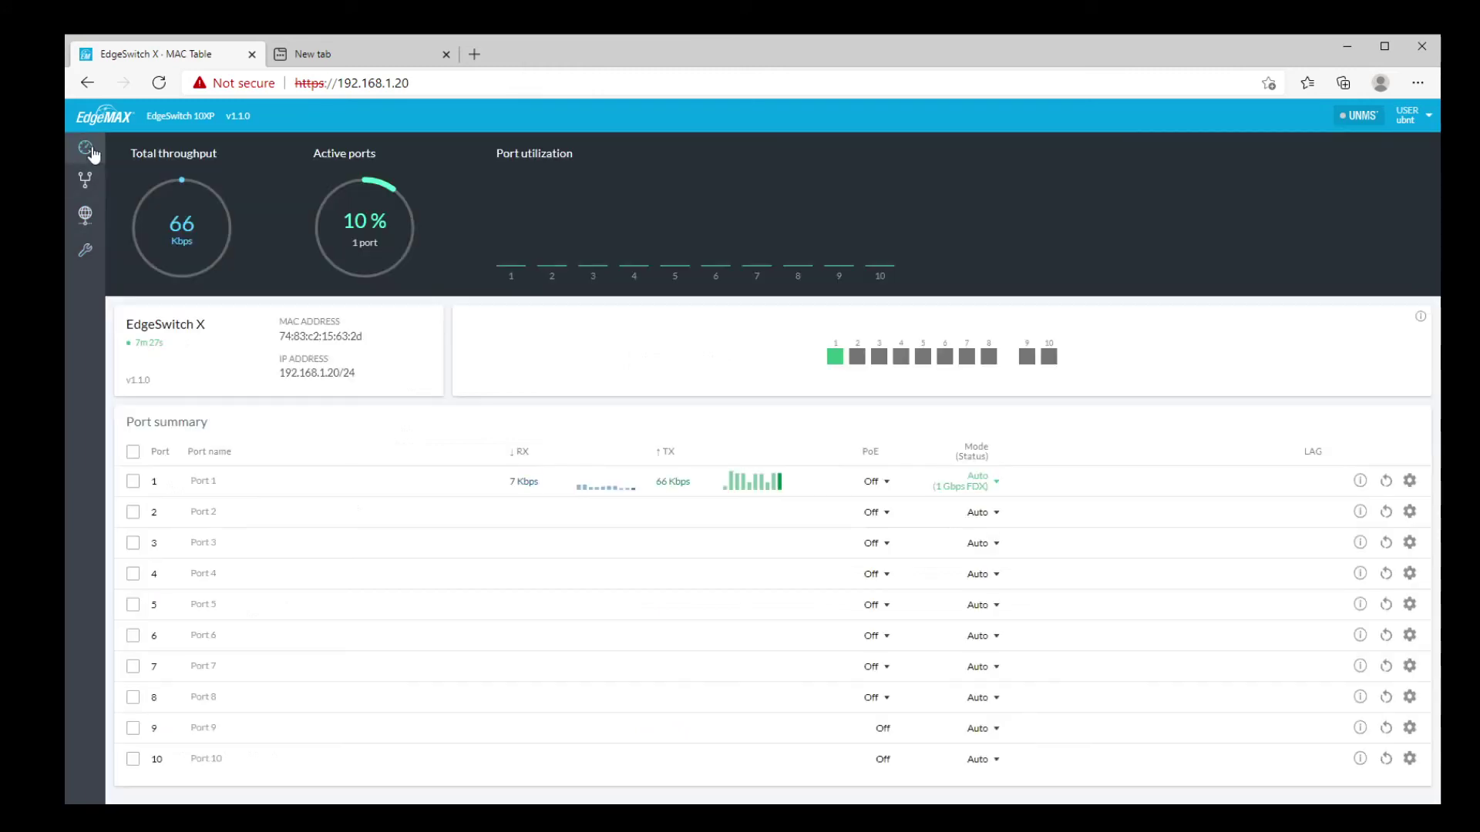